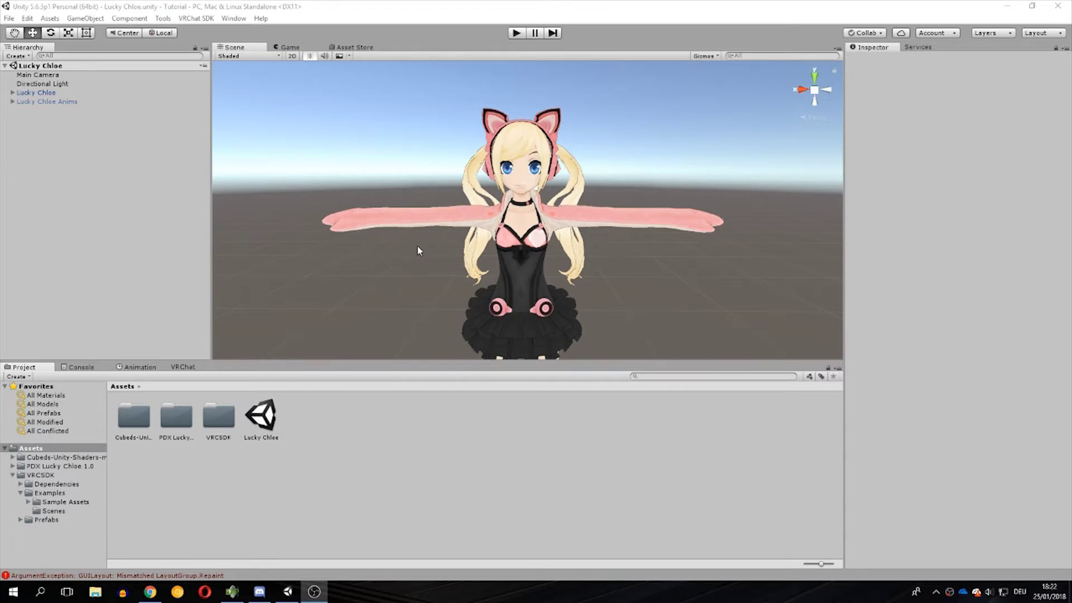
# Minimize Unity, open the desktop Tutorial folder and select its Animations folder.
pyautogui.moveTo(452, 243)
pyautogui.mouseDown(button='middle')
pyautogui.moveTo(450, 224)
pyautogui.moveTo(448, 236)
pyautogui.mouseUp(button='middle')
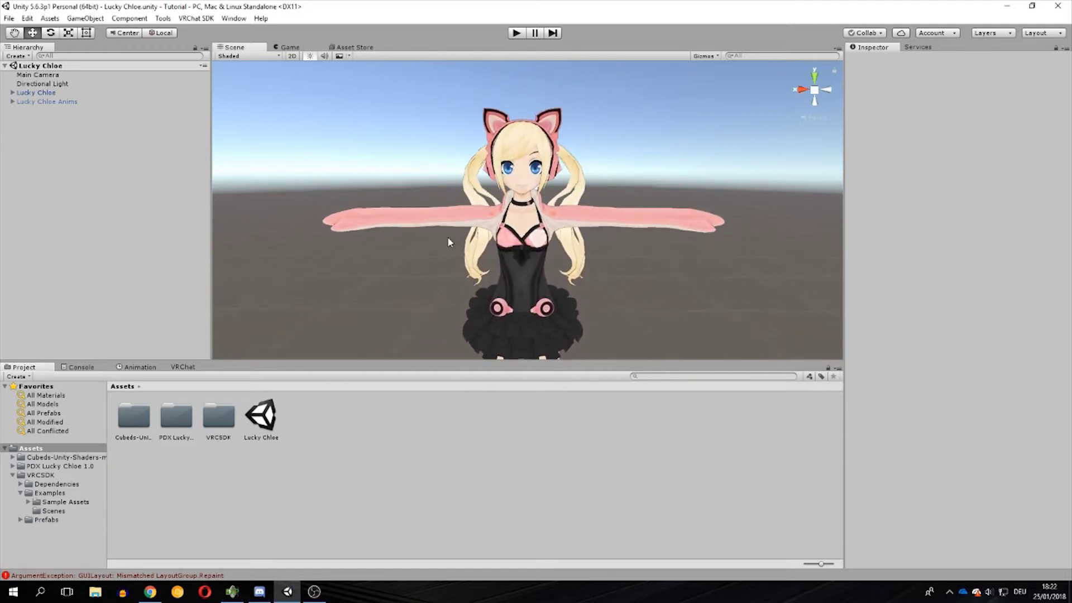
pyautogui.moveTo(371, 7); pyautogui.dragTo(370, 2)
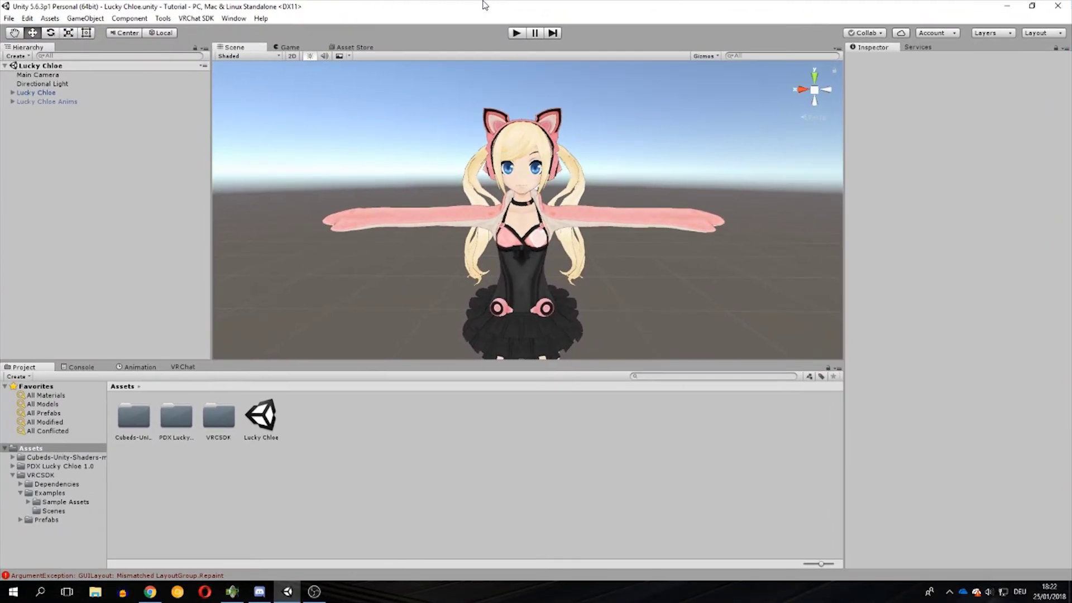
pyautogui.click(1007, 7)
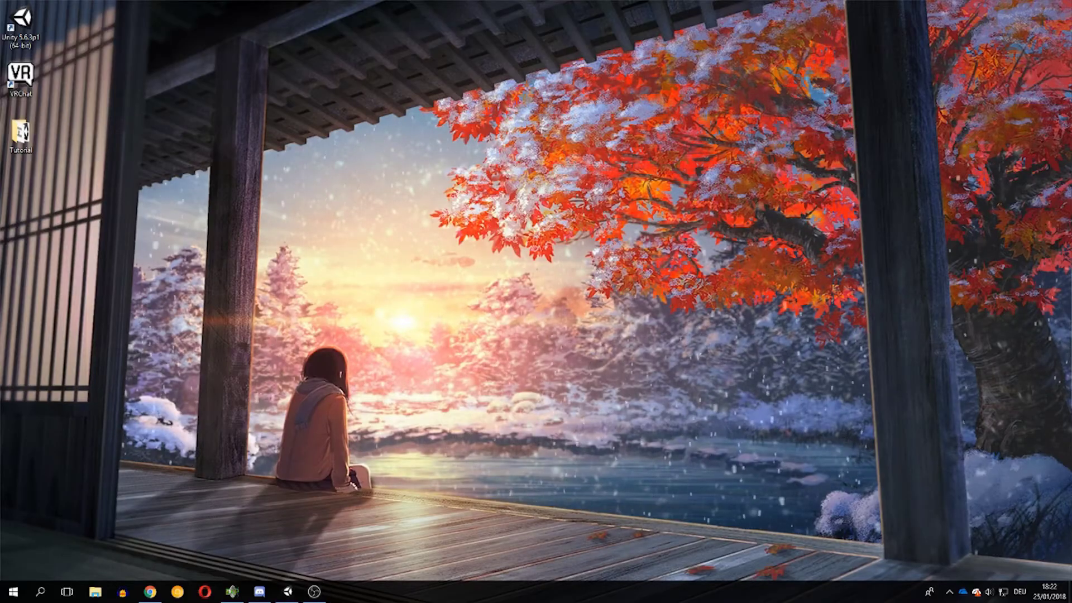
pyautogui.doubleClick(21, 134)
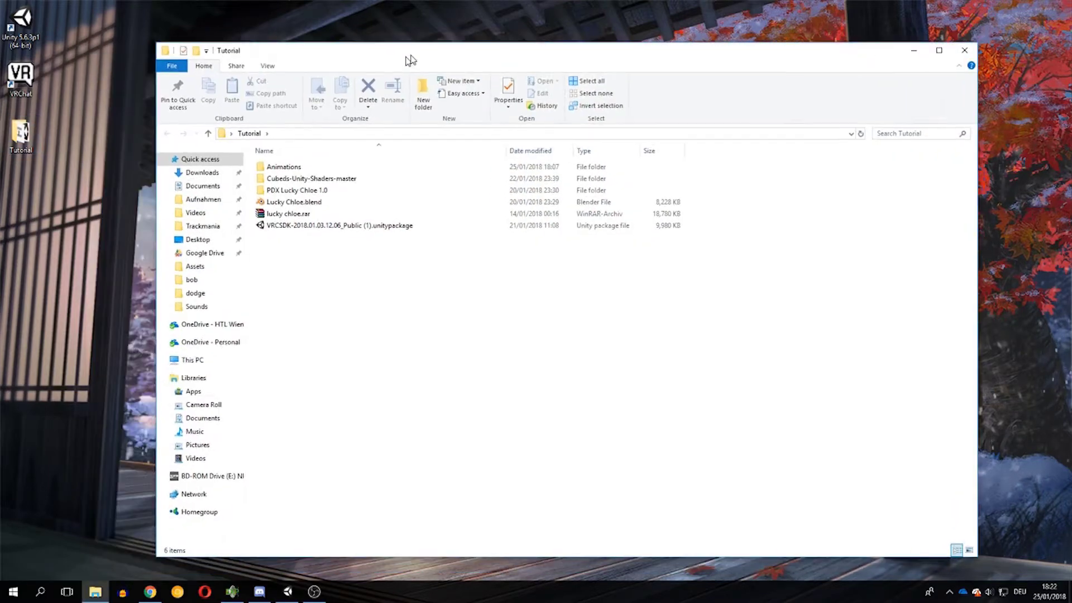
pyautogui.press('Down')
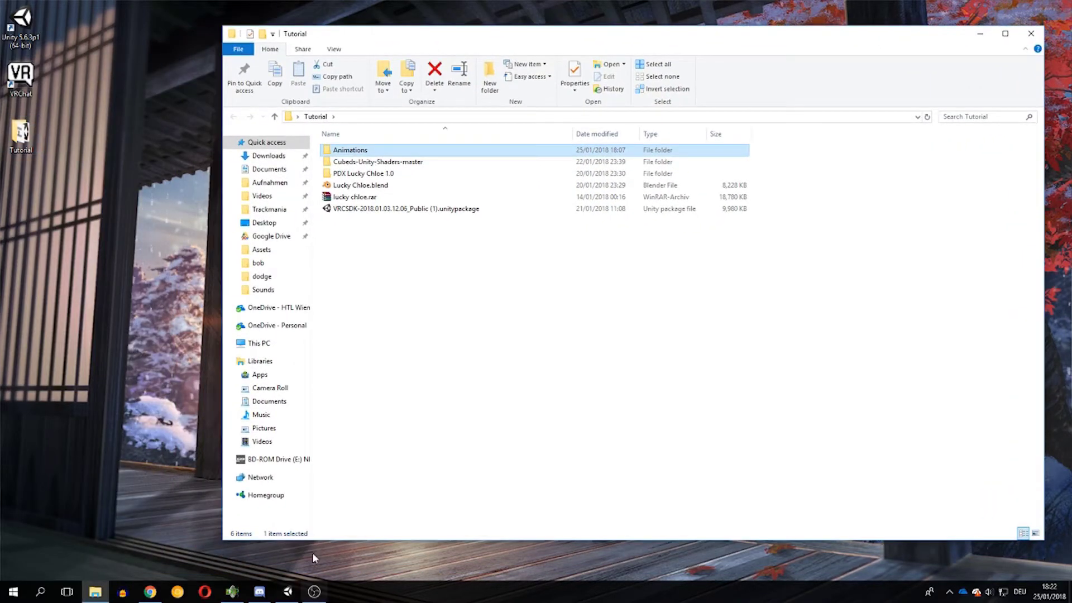
# Drag the Animations folder from Explorer into Unity's Project Assets panel.
pyautogui.click(289, 591)
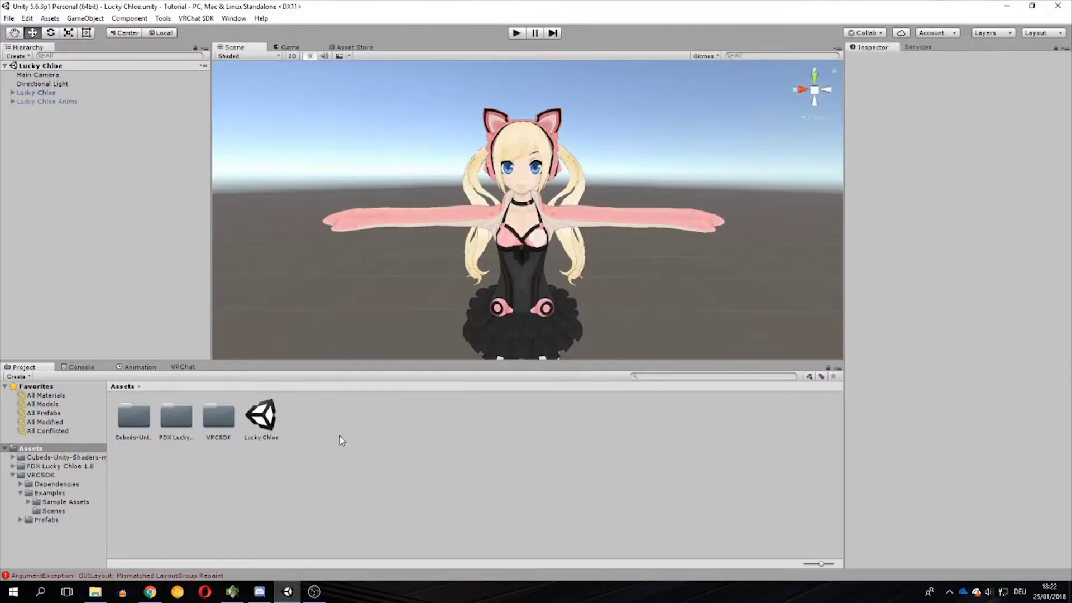
pyautogui.hotkey('alt', 'Tab')
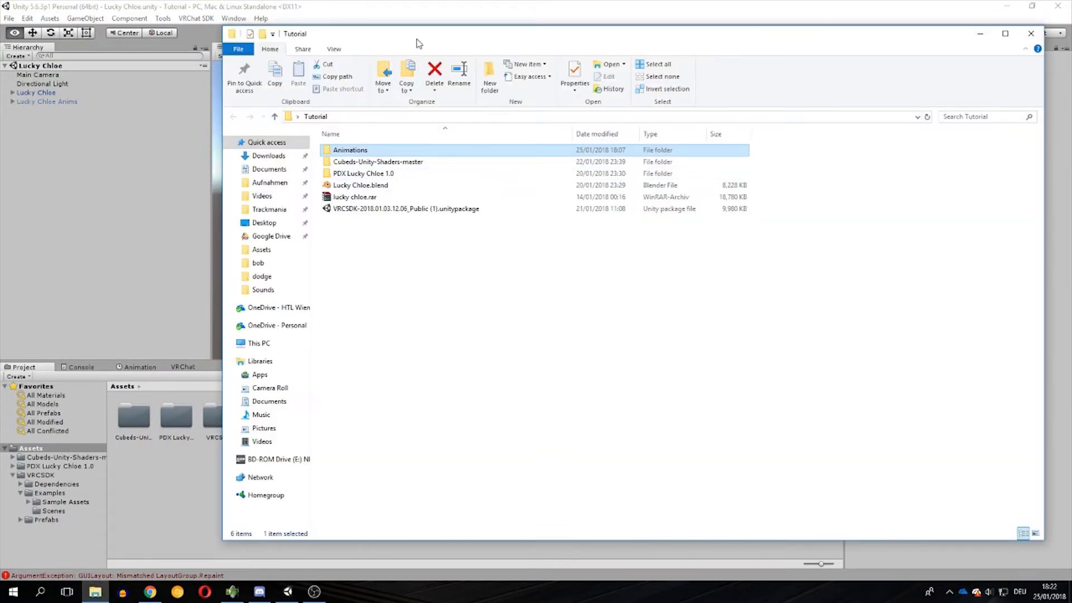
pyautogui.moveTo(419, 41); pyautogui.dragTo(526, 31)
pyautogui.moveTo(468, 144); pyautogui.dragTo(277, 450)
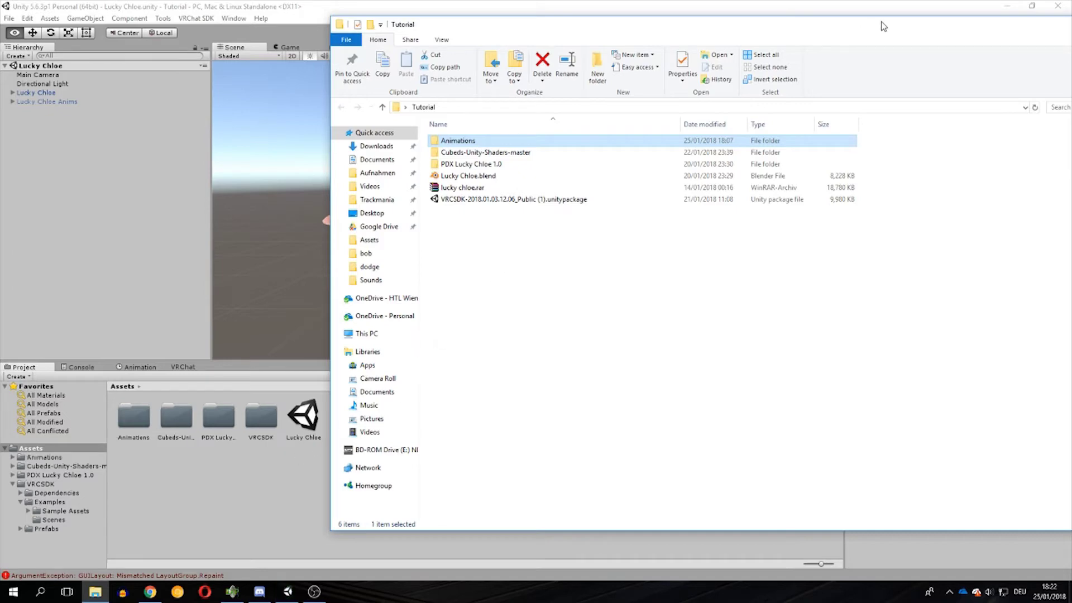
pyautogui.doubleClick(864, 32)
pyautogui.hotkey('alt', 'Tab')
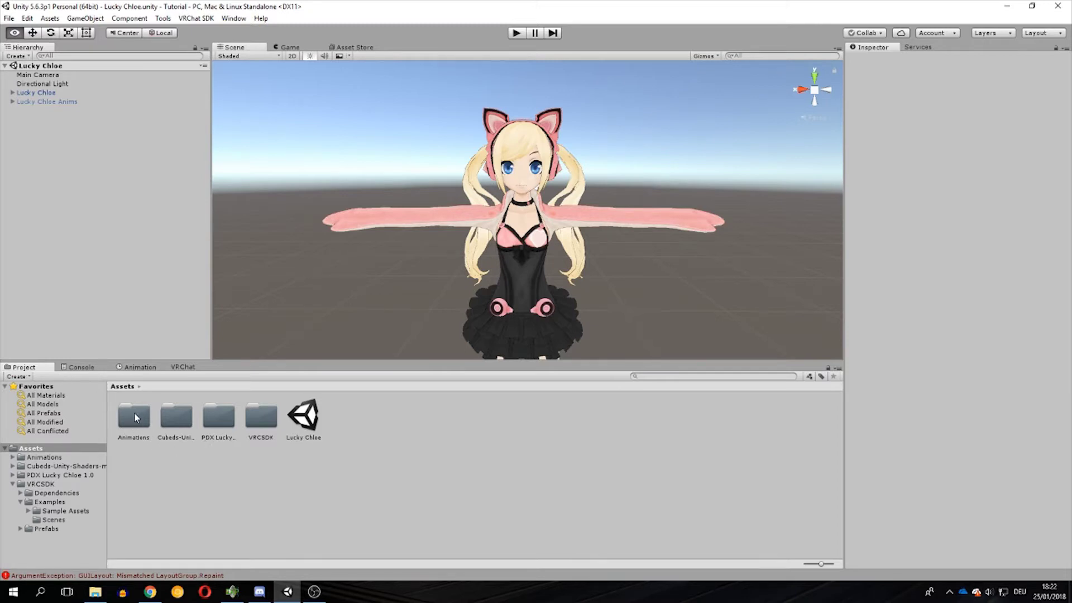
# Browse the imported Animations, then select CustomOverrideEmpty in VRCSDK > Examples > Sample Assets > Animation.
pyautogui.doubleClick(136, 418)
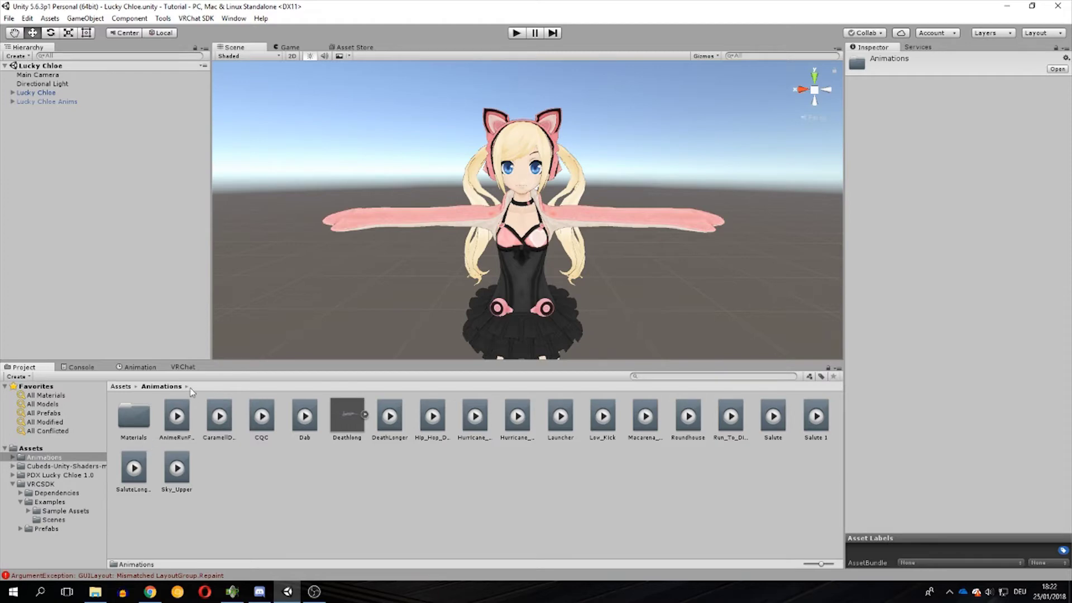
pyautogui.click(122, 386)
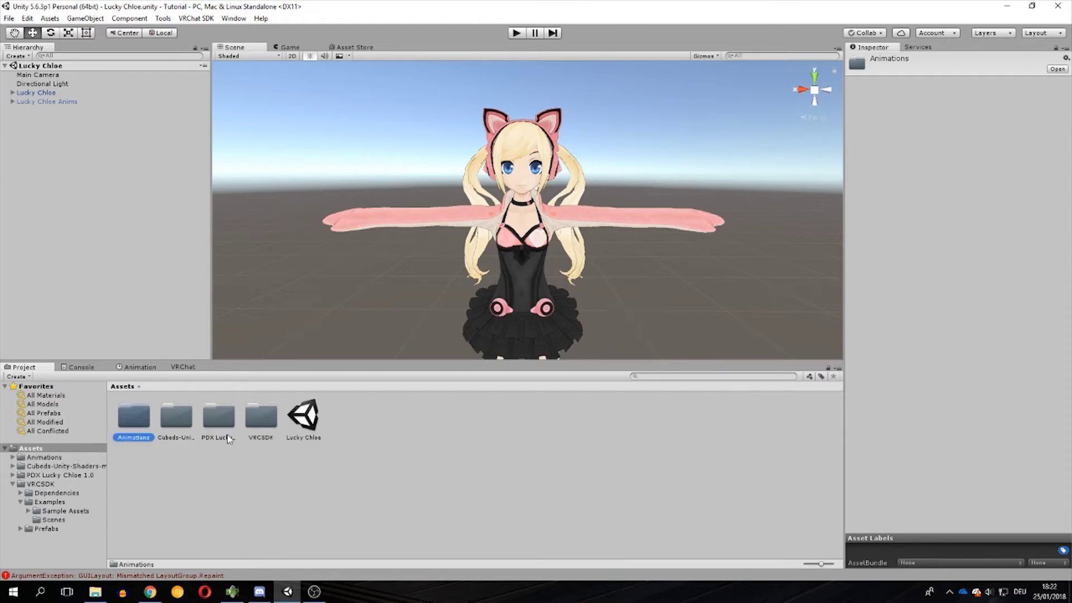
pyautogui.doubleClick(263, 423)
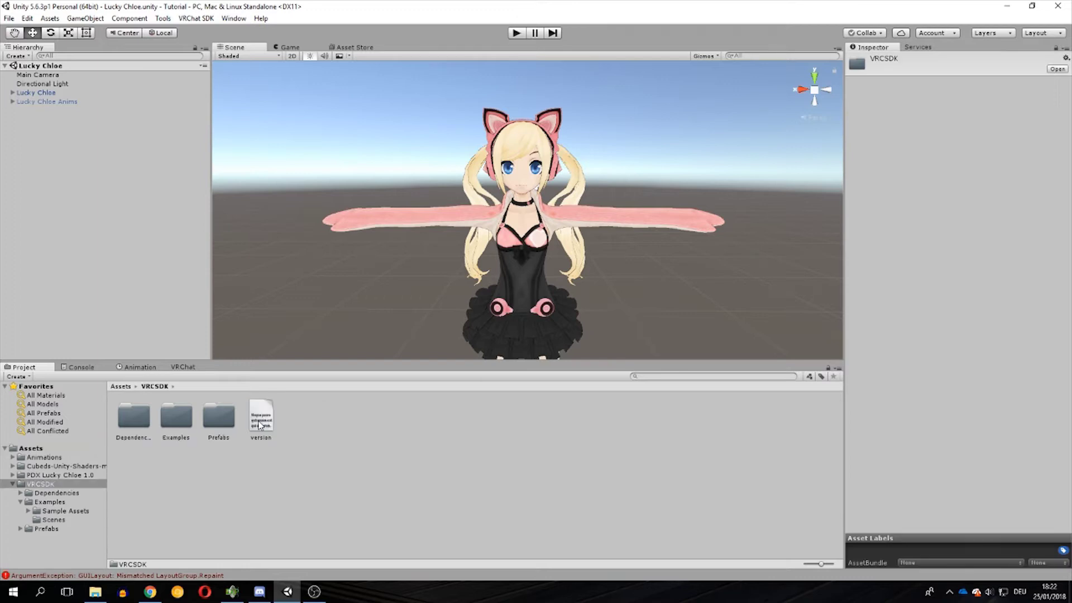
pyautogui.doubleClick(162, 418)
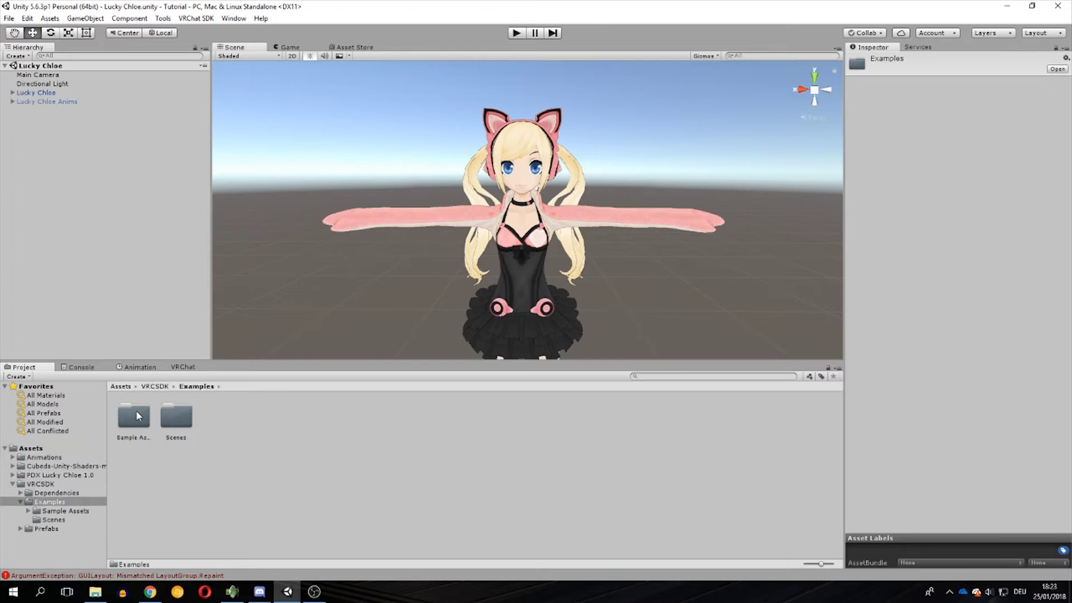
pyautogui.doubleClick(139, 416)
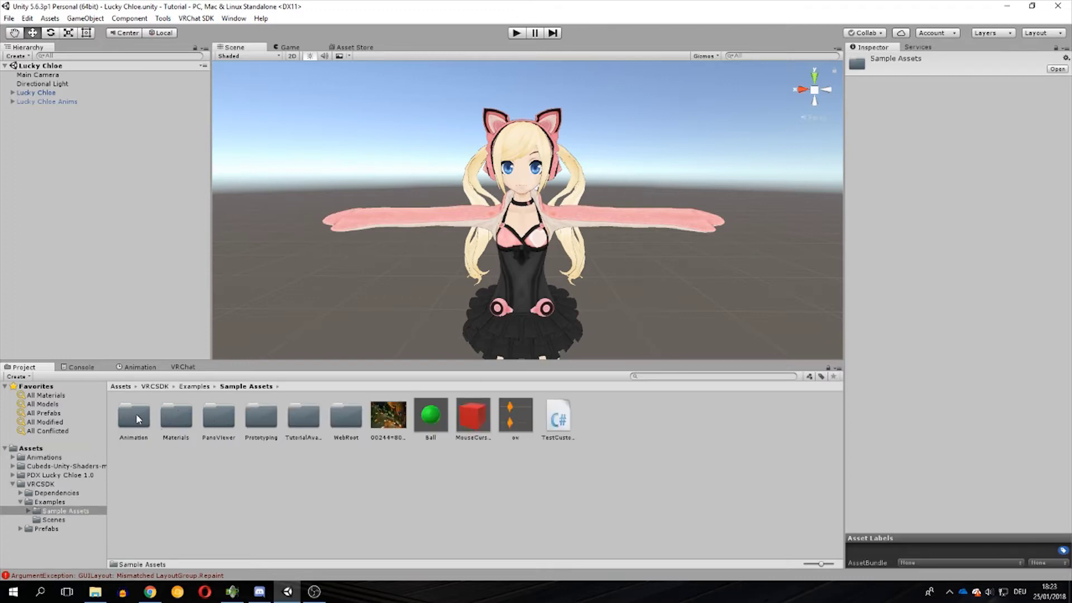
pyautogui.doubleClick(138, 419)
pyautogui.click(256, 424)
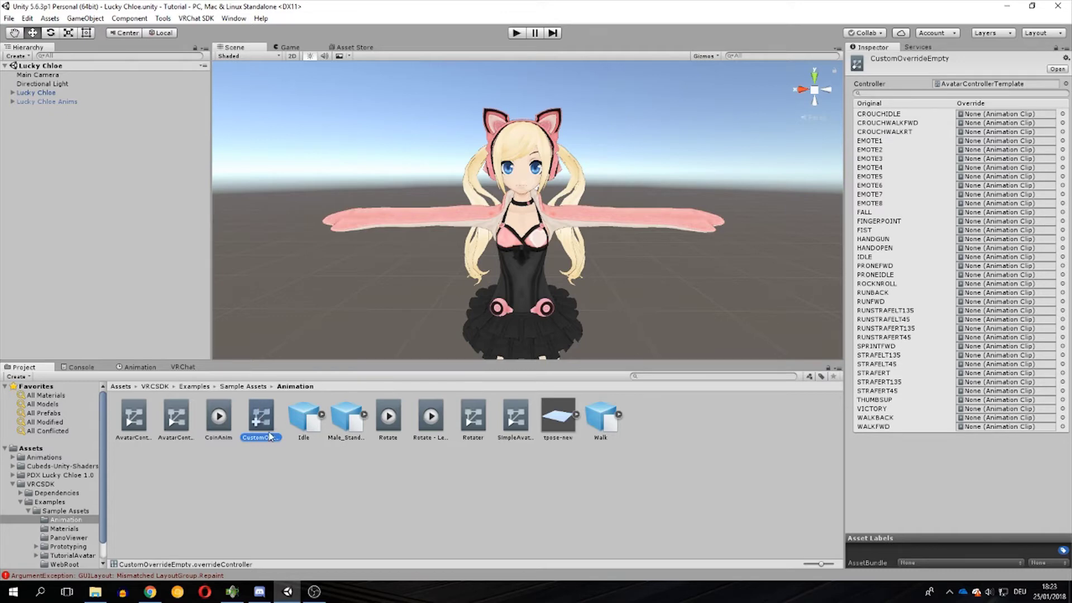
# Duplicate CustomOverrideEmpty and move the copy into the PDX Lucky Chloe 1.0 folder.
pyautogui.hotkey('ctrl', 'd')
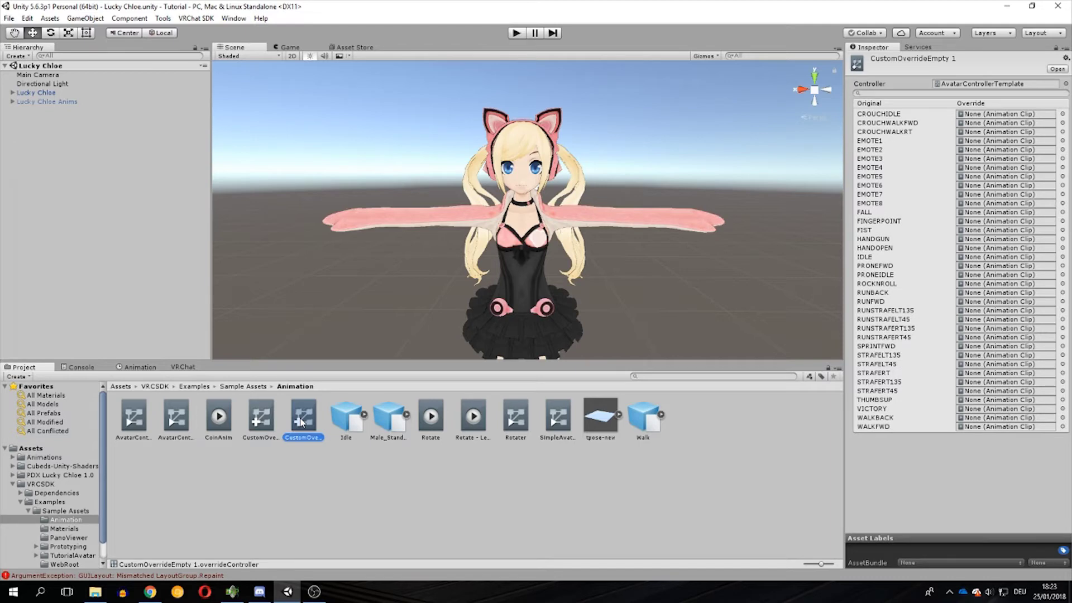
pyautogui.moveTo(303, 423); pyautogui.dragTo(44, 453)
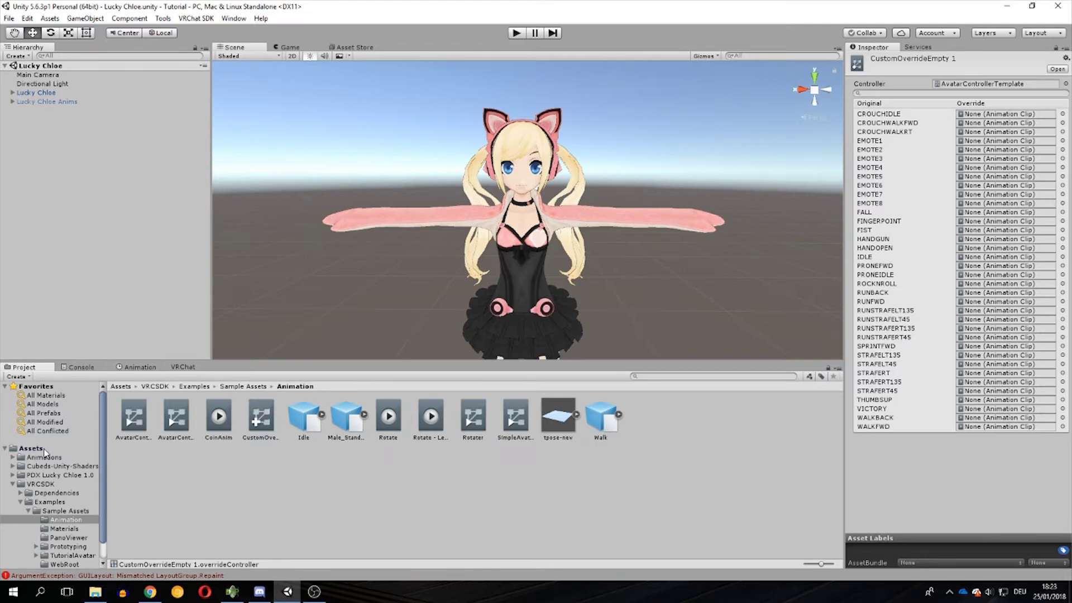
pyautogui.click(304, 463)
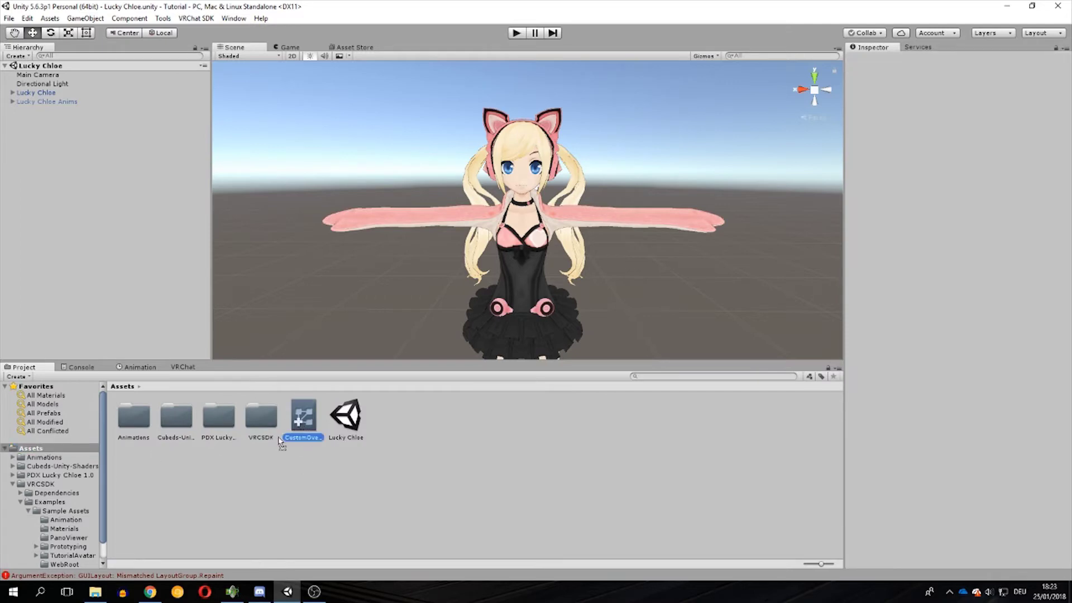
pyautogui.moveTo(291, 426); pyautogui.dragTo(226, 424)
pyautogui.doubleClick(226, 424)
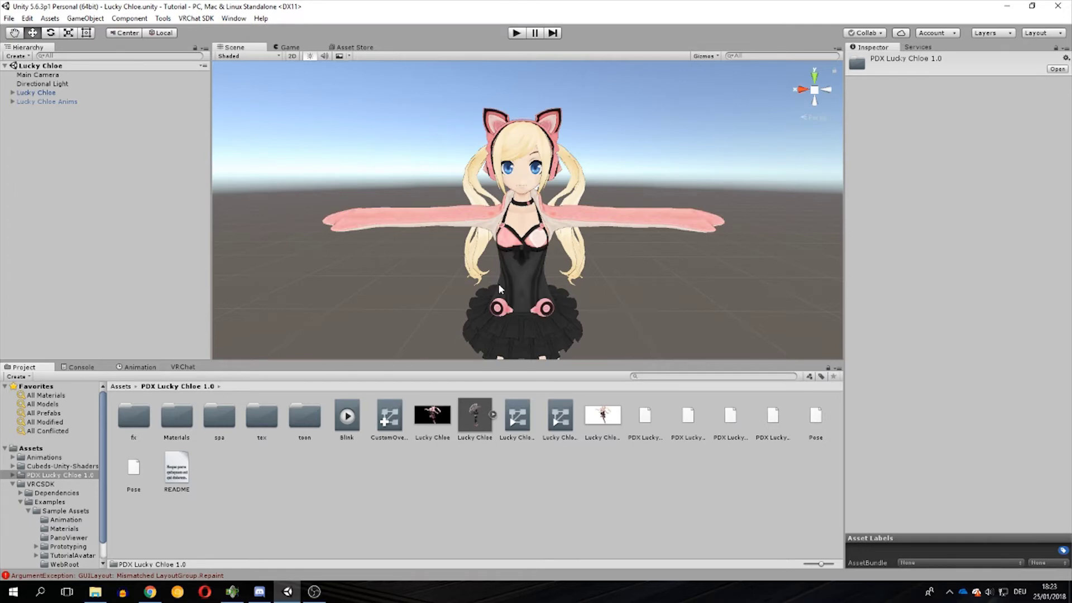
# Check CustomOverrideEmpty 1's empty overrides, browse the Animations clips, and return to PDX Lucky Chloe 1.0.
pyautogui.click(391, 416)
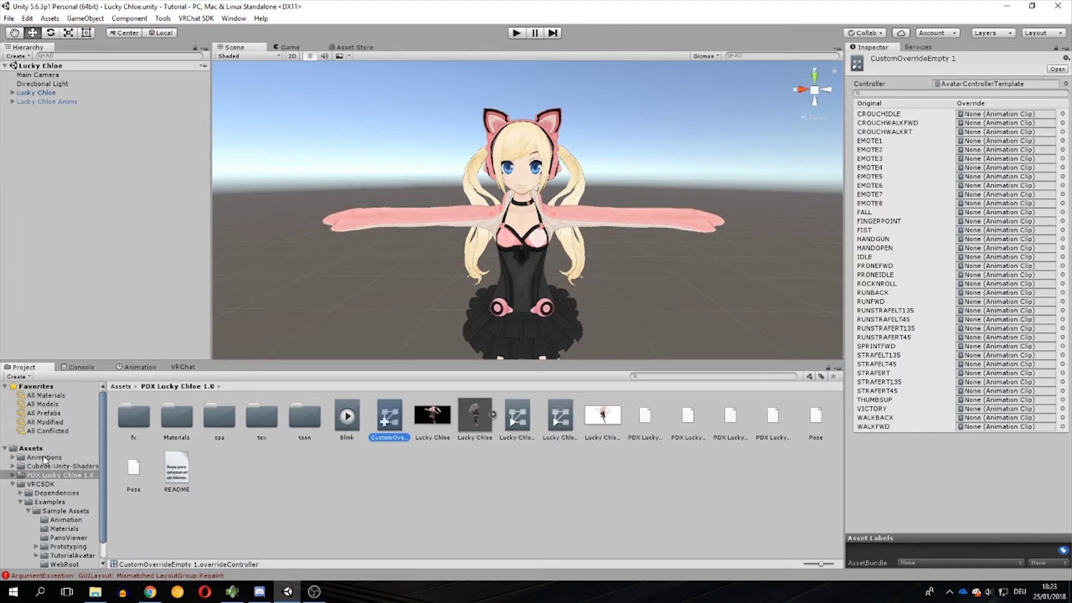
pyautogui.click(37, 449)
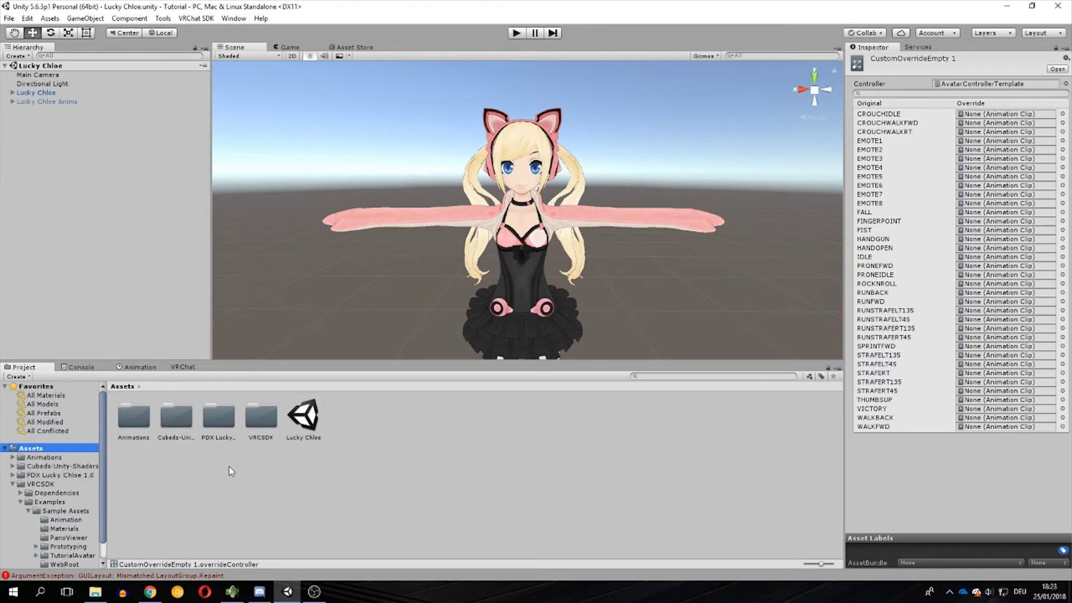
pyautogui.doubleClick(136, 419)
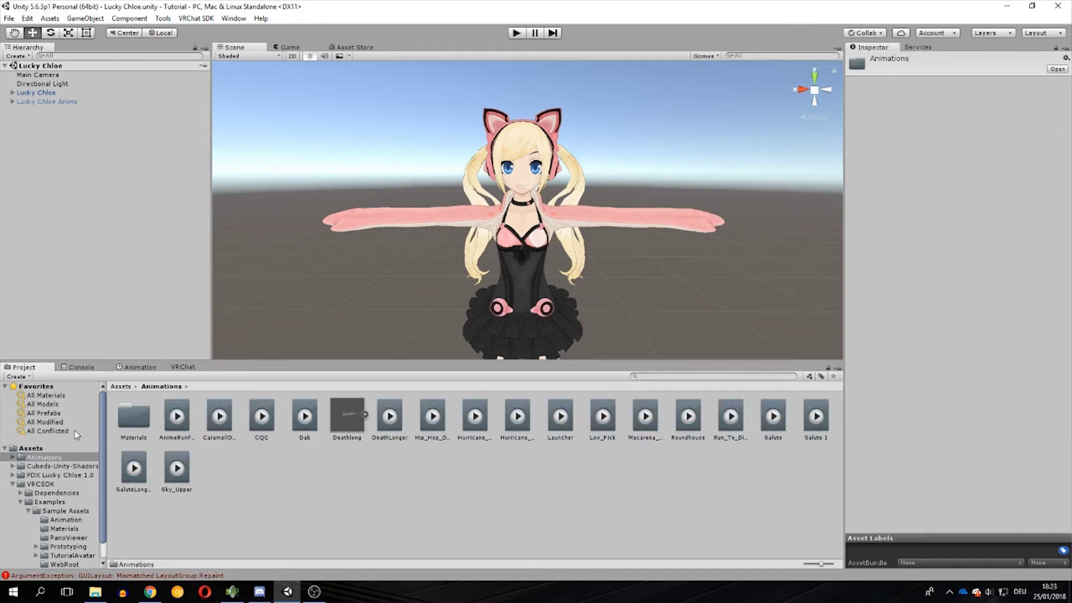
pyautogui.click(41, 449)
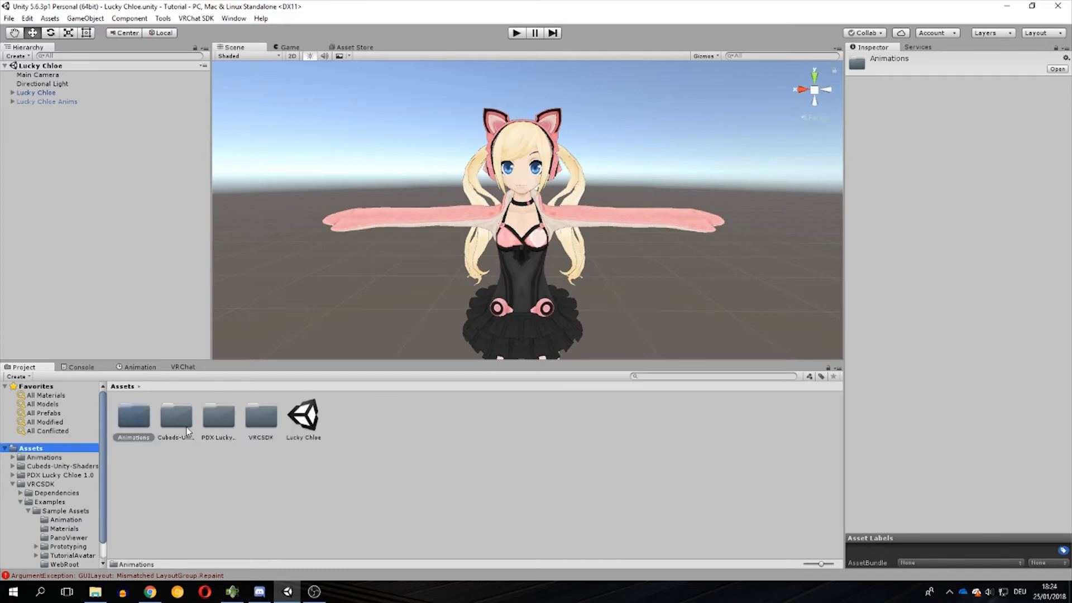
pyautogui.click(60, 475)
# Drag the Dab clip from Animations onto CustomOverrideEmpty 1's EMOTE8 override field.
pyautogui.click(391, 419)
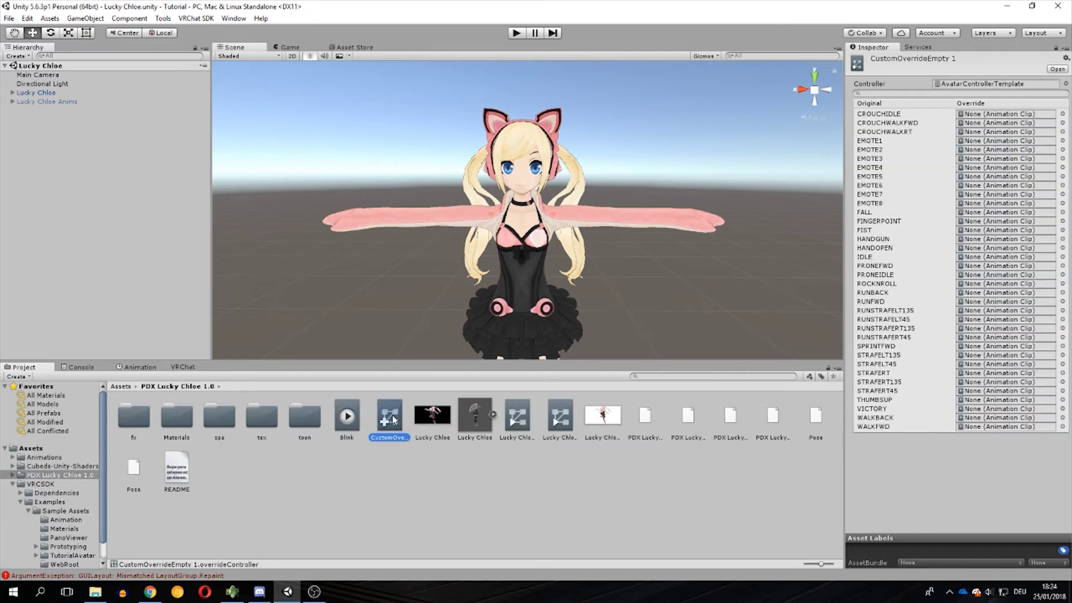
pyautogui.click(46, 458)
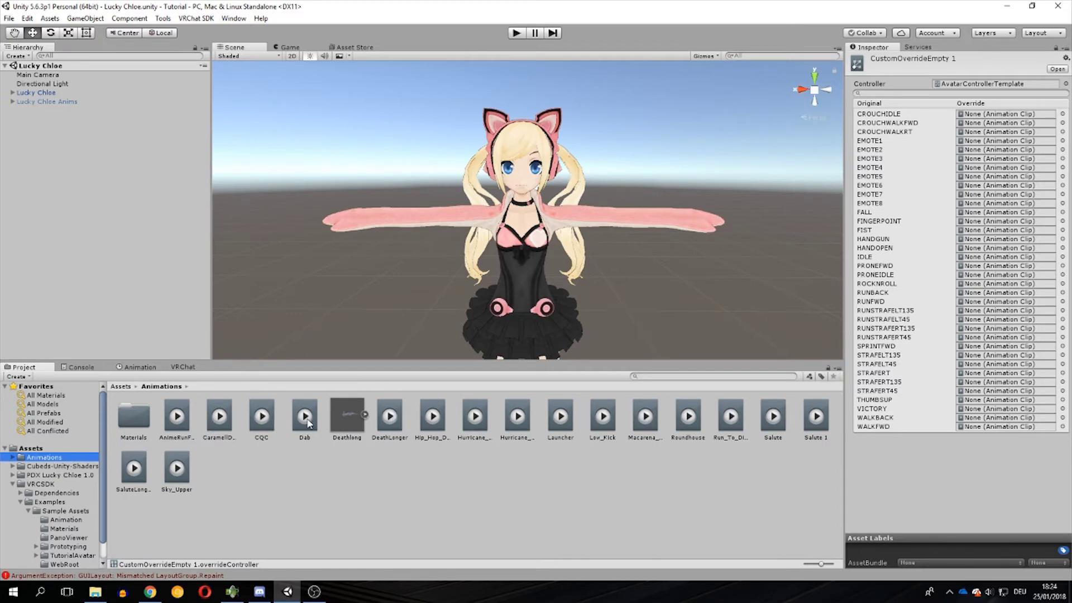
pyautogui.moveTo(301, 417)
pyautogui.mouseDown()
pyautogui.moveTo(1001, 207)
pyautogui.moveTo(979, 149)
pyautogui.moveTo(990, 352)
pyautogui.mouseUp()
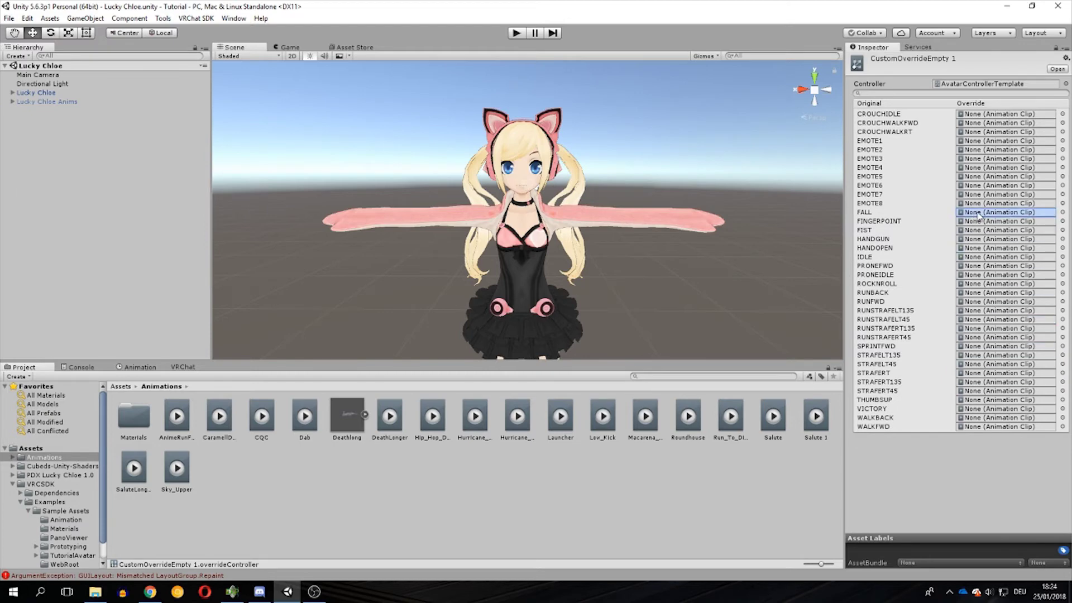
pyautogui.moveTo(990, 355); pyautogui.dragTo(984, 209)
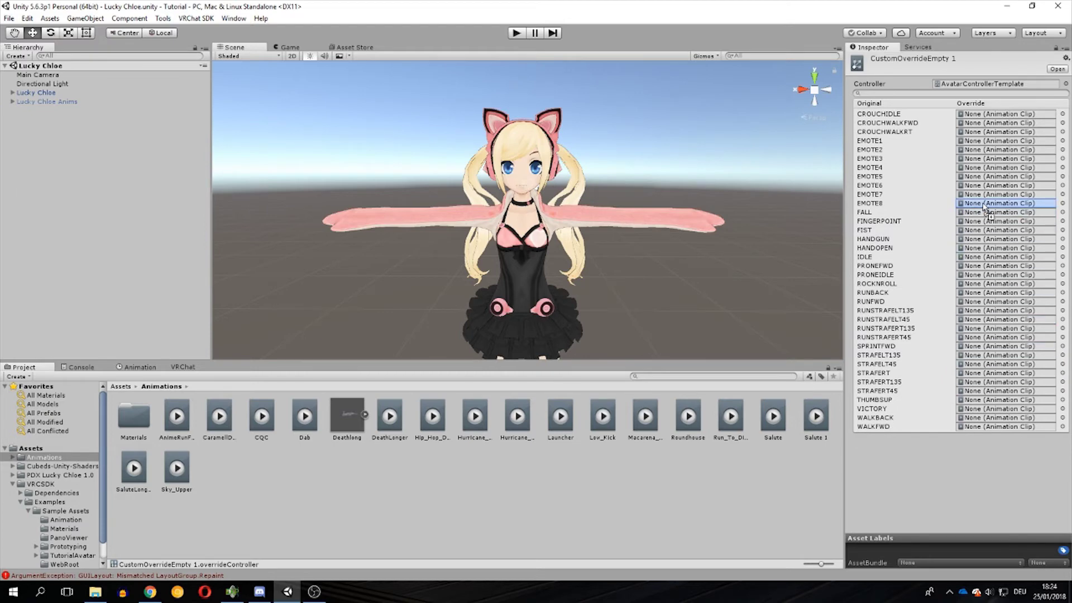
pyautogui.moveTo(984, 209); pyautogui.dragTo(986, 209)
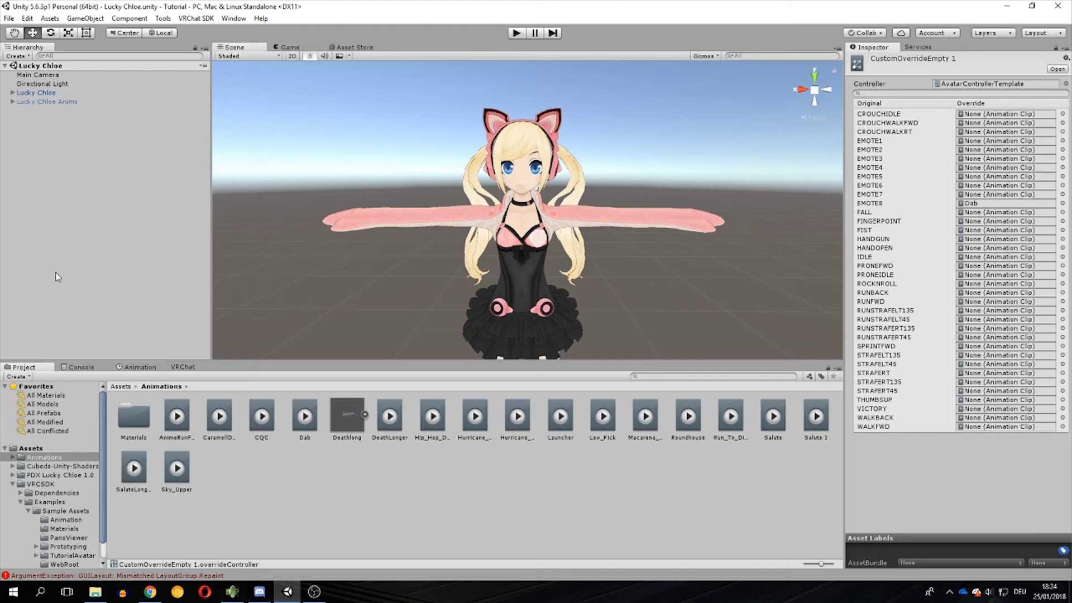
# Select Lucky Chloe and drag CustomOverrideEmpty 1 into the Descriptor's Custom Standing Anims field.
pyautogui.click(47, 93)
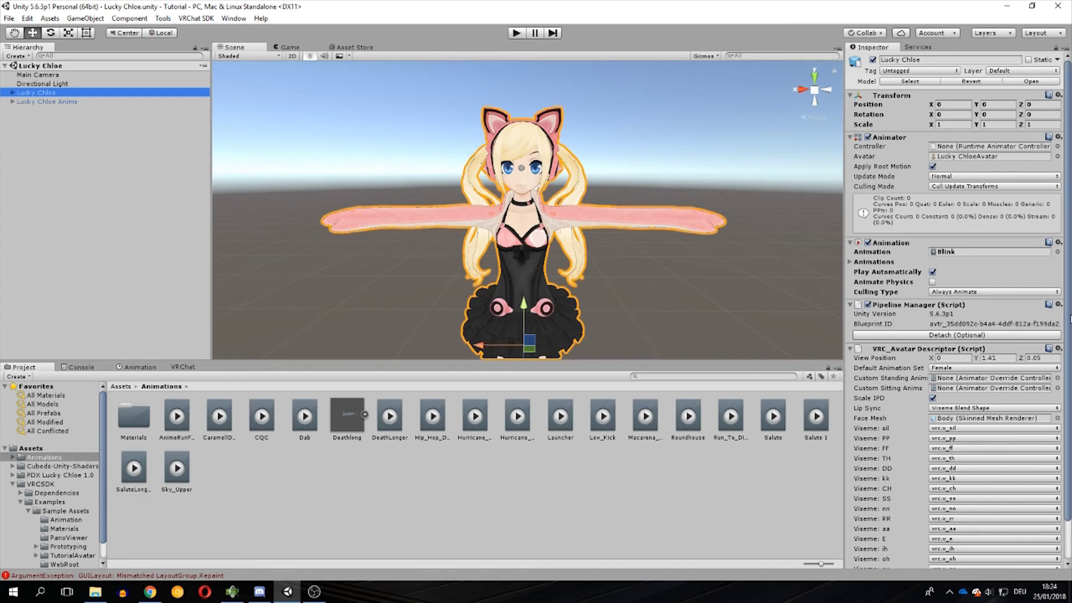
pyautogui.moveTo(1070, 319); pyautogui.dragTo(1071, 388)
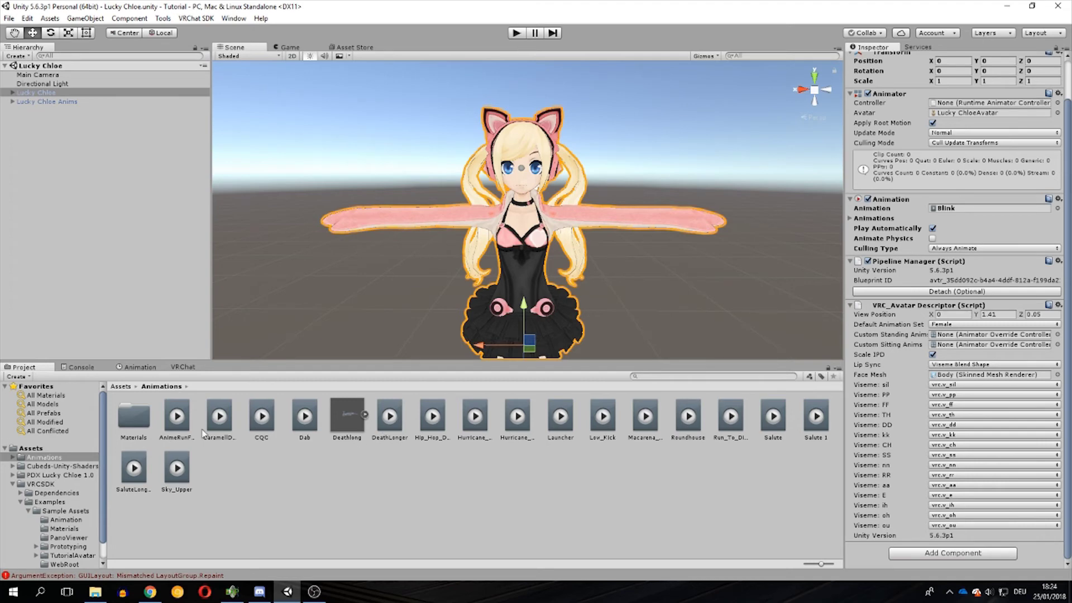
pyautogui.click(51, 475)
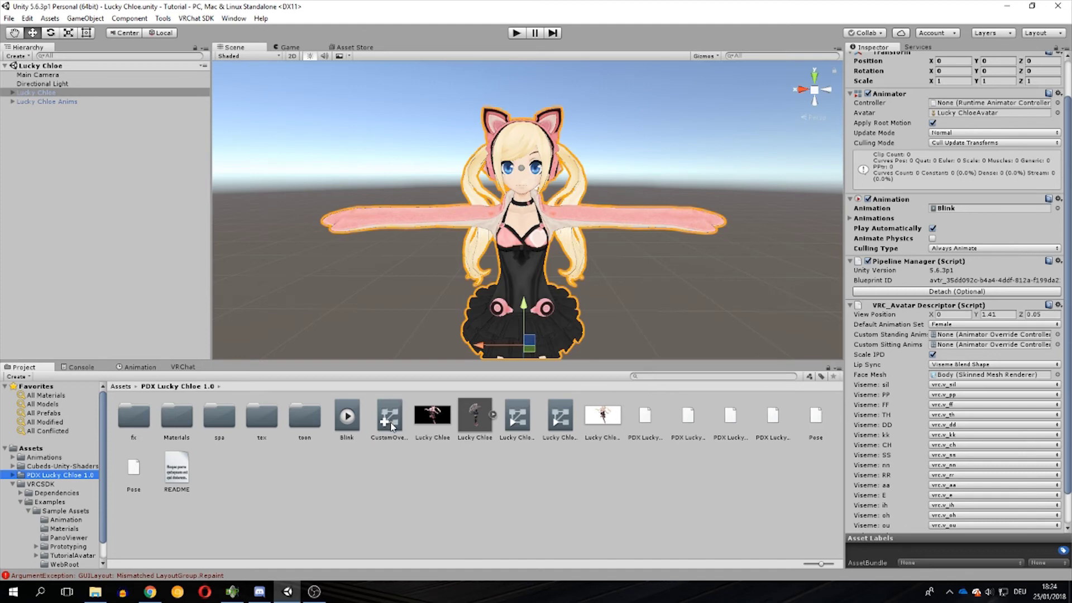
pyautogui.moveTo(391, 427)
pyautogui.mouseDown()
pyautogui.moveTo(907, 335)
pyautogui.moveTo(960, 338)
pyautogui.mouseUp()
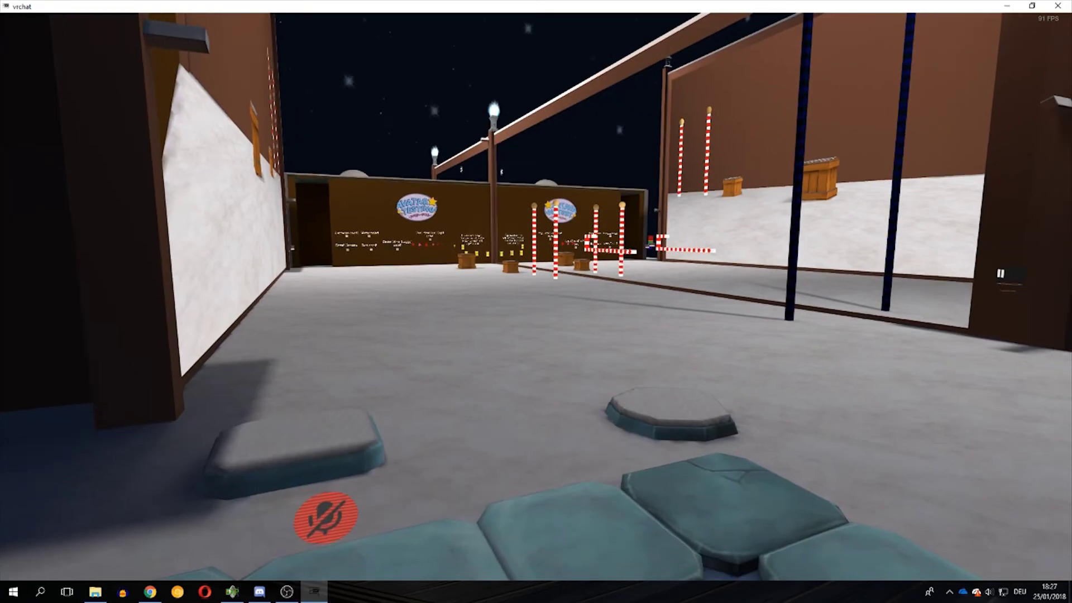
# Walk to the mirror and change into Lucky Chloe from the Personal avatars list.
pyautogui.press('w')
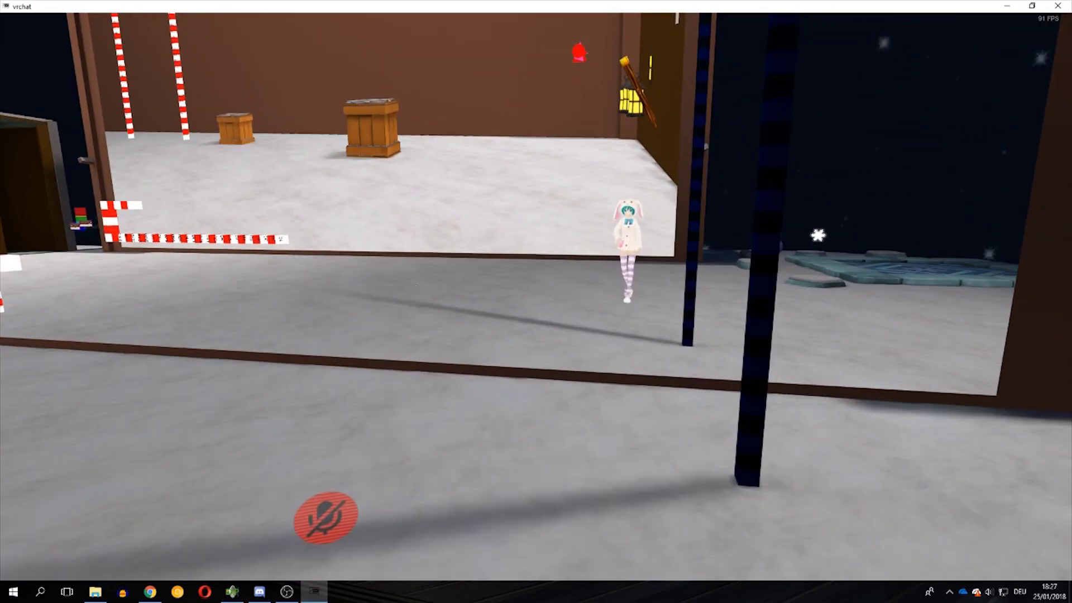
pyautogui.press('Escape')
pyautogui.click(551, 313)
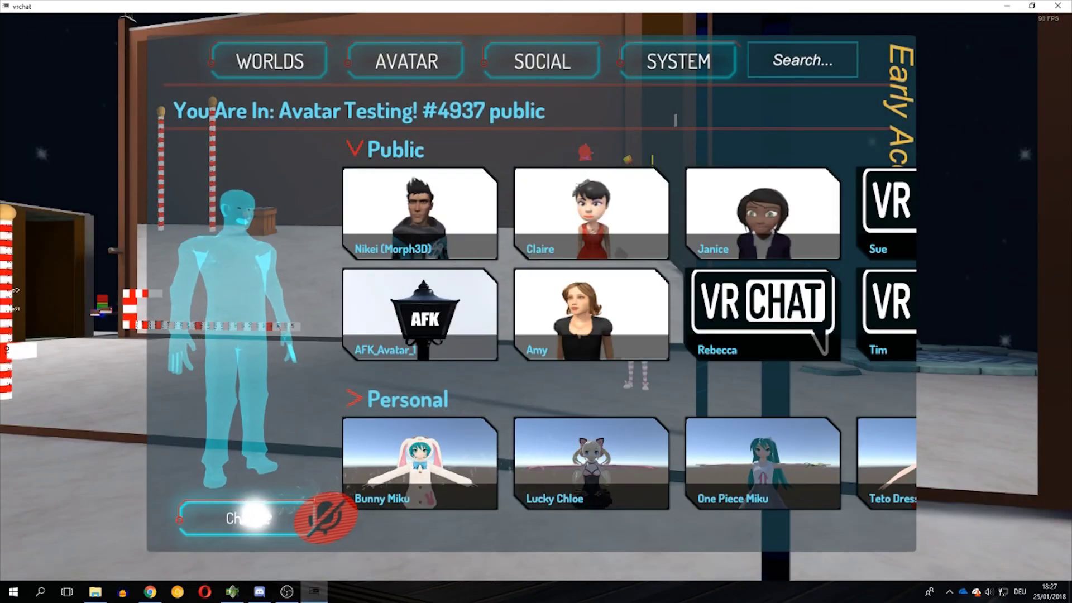
pyautogui.click(252, 518)
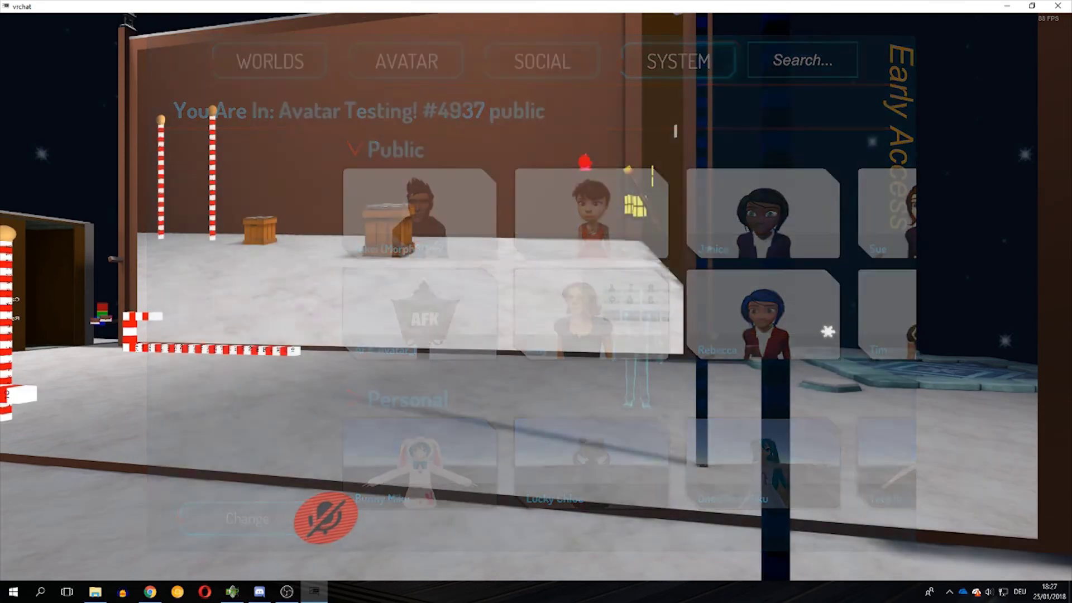
# Play the Dab emote from the quick menu, then walk up to the mirror to watch it.
pyautogui.press('Escape')
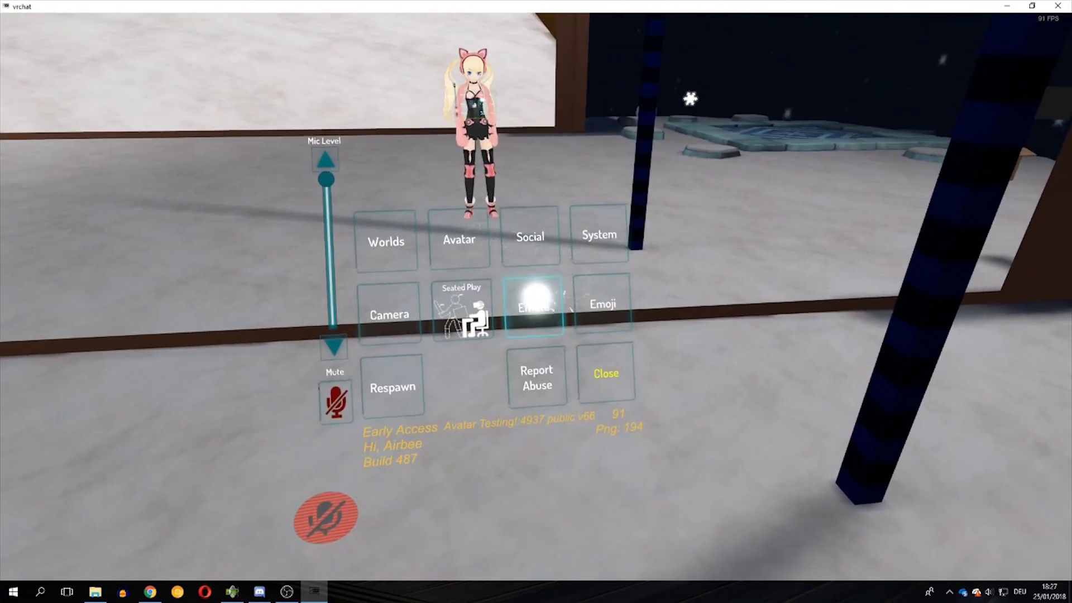
pyautogui.click(535, 296)
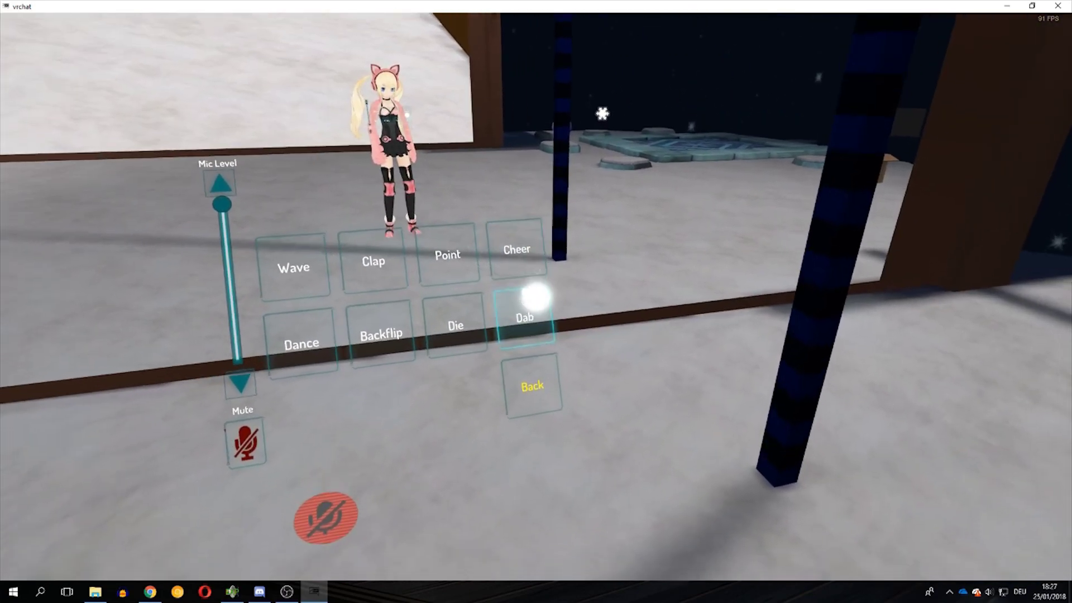
pyautogui.click(536, 296)
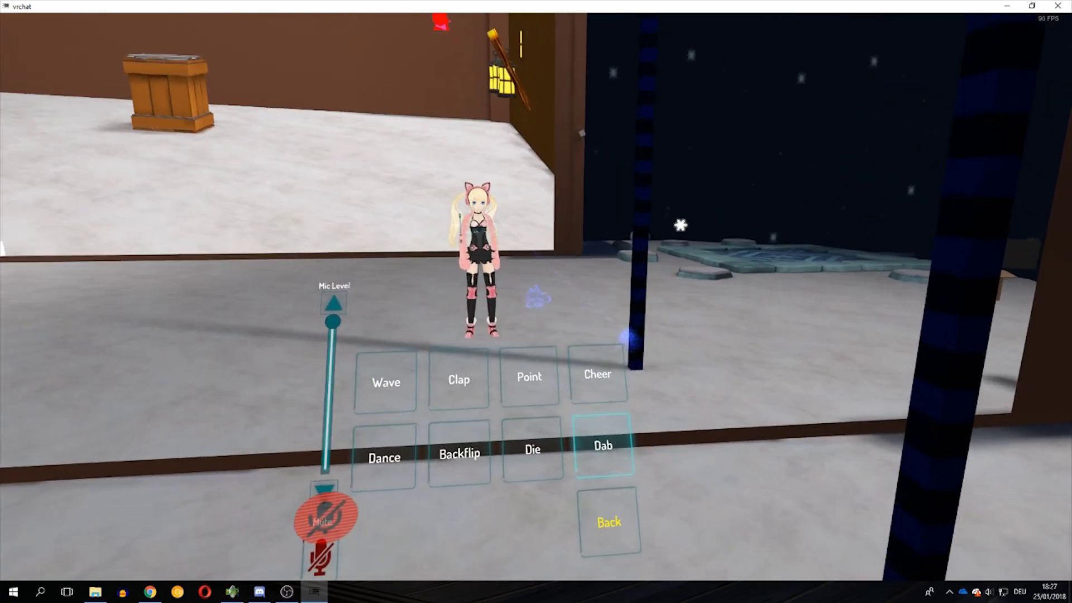
pyautogui.press('Escape')
pyautogui.press('w')
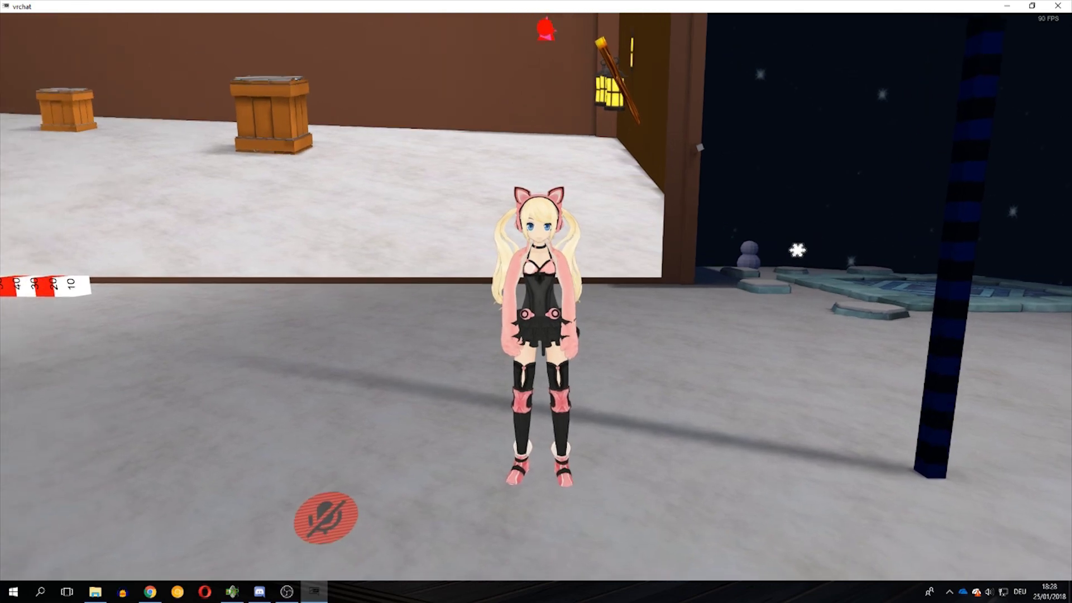
pyautogui.press('w')
pyautogui.press('w')
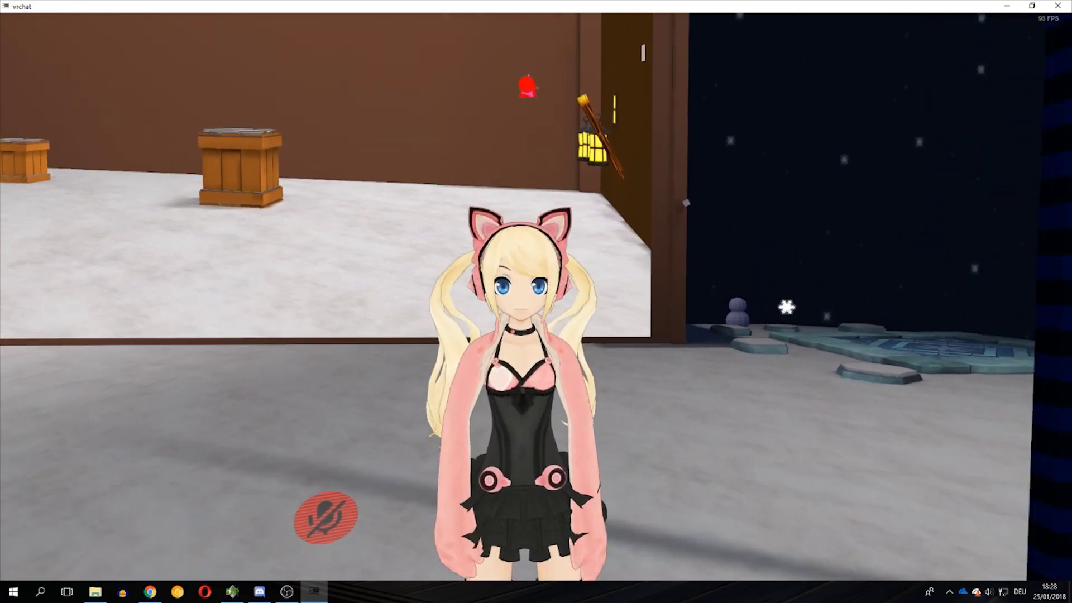